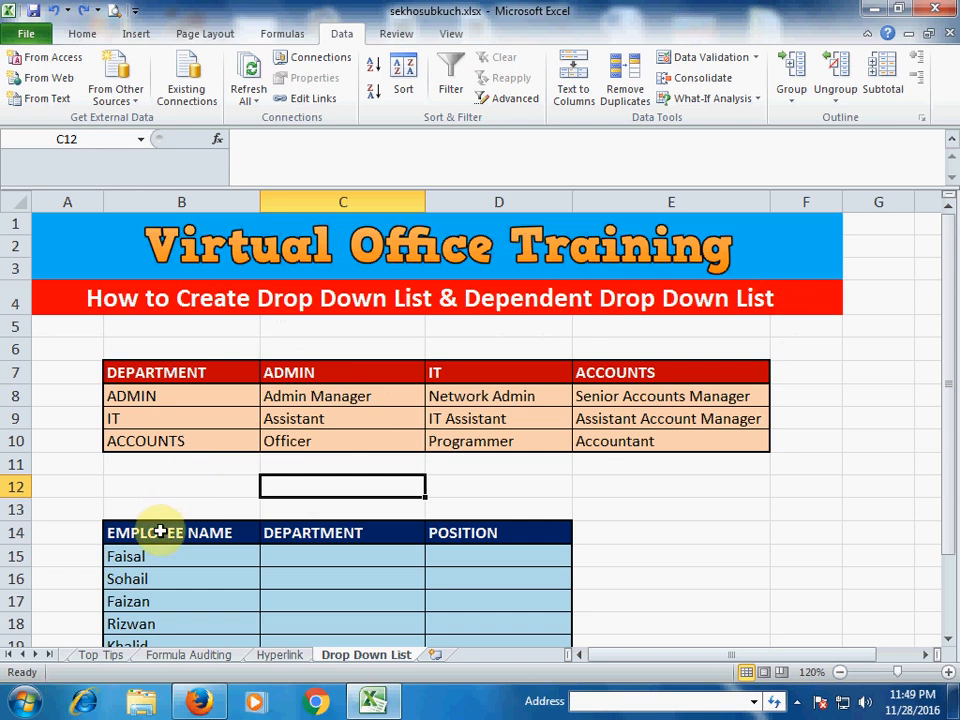
Examine the employee table's headers, its first row and the department names in B8:B10.
scroll(193, 493, down, 1)
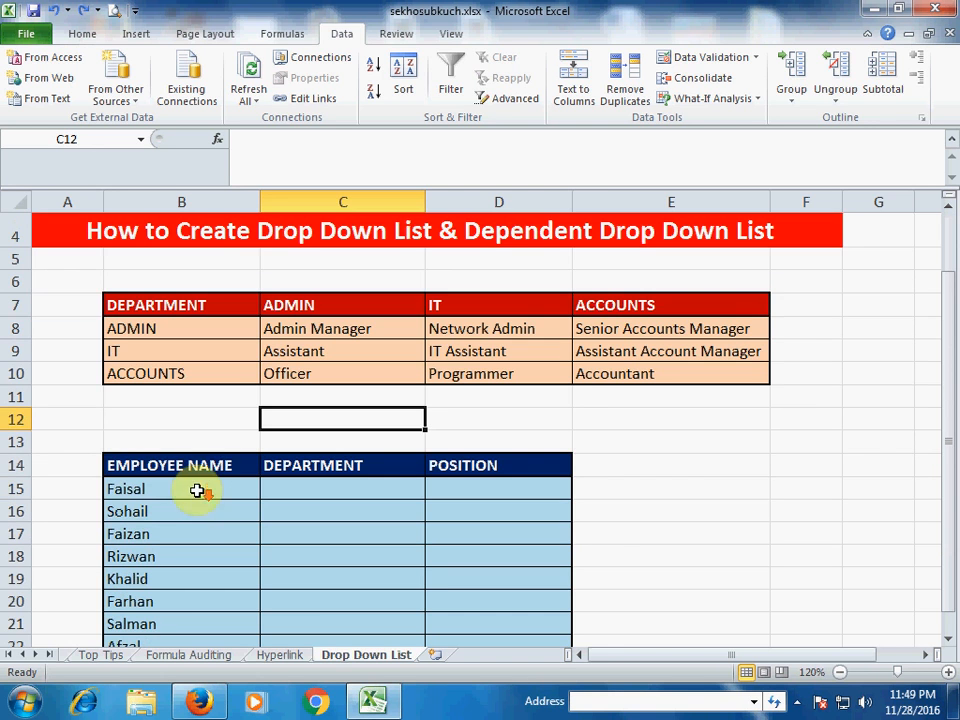
click(207, 465)
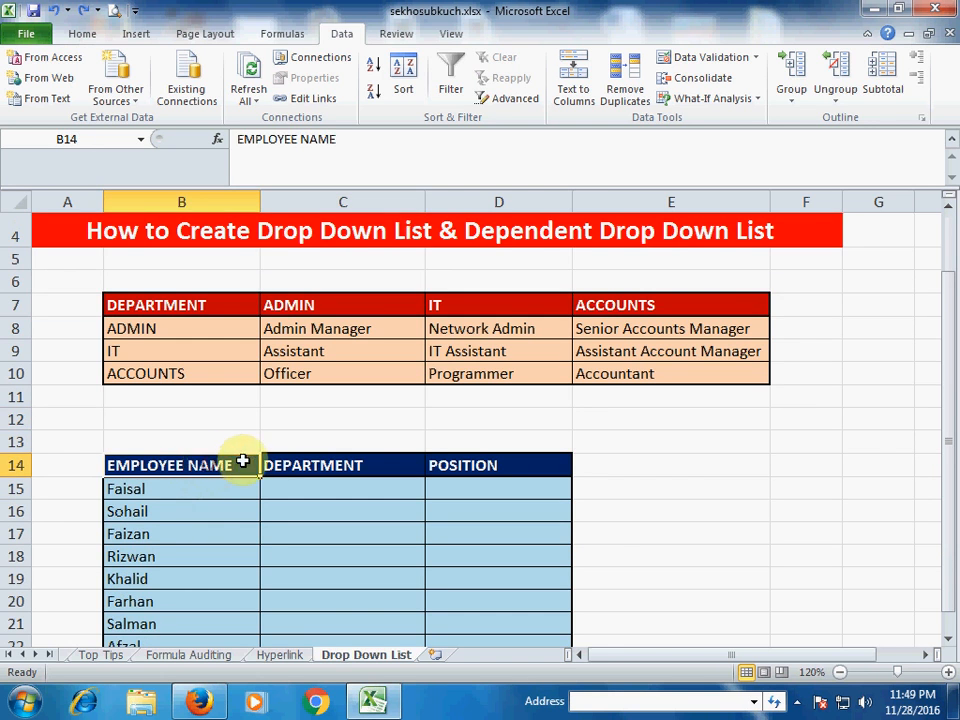
click(315, 457)
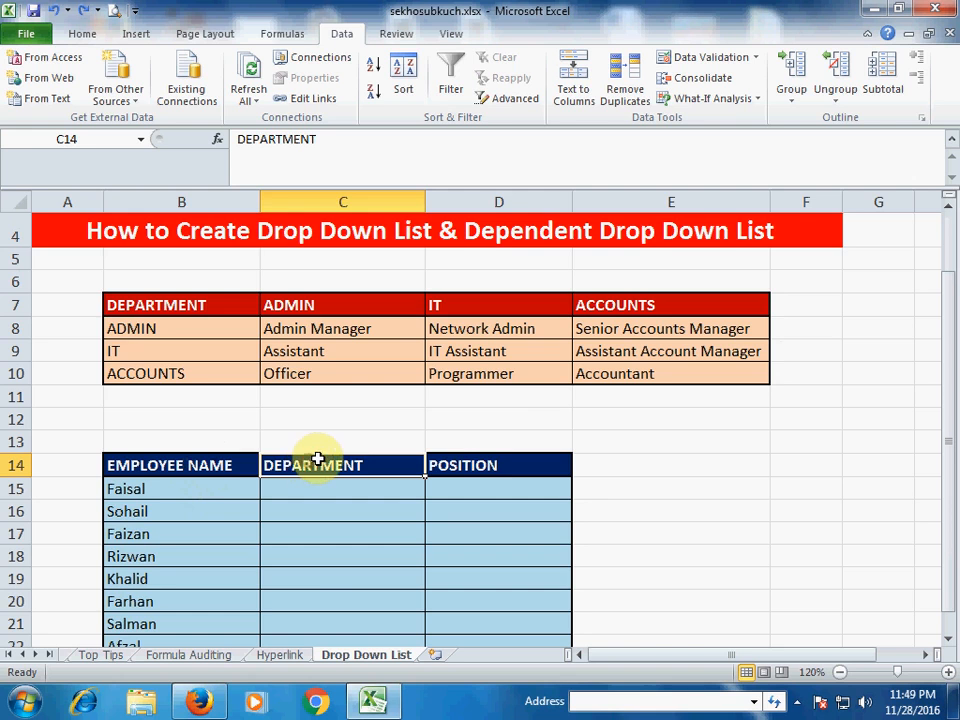
click(495, 462)
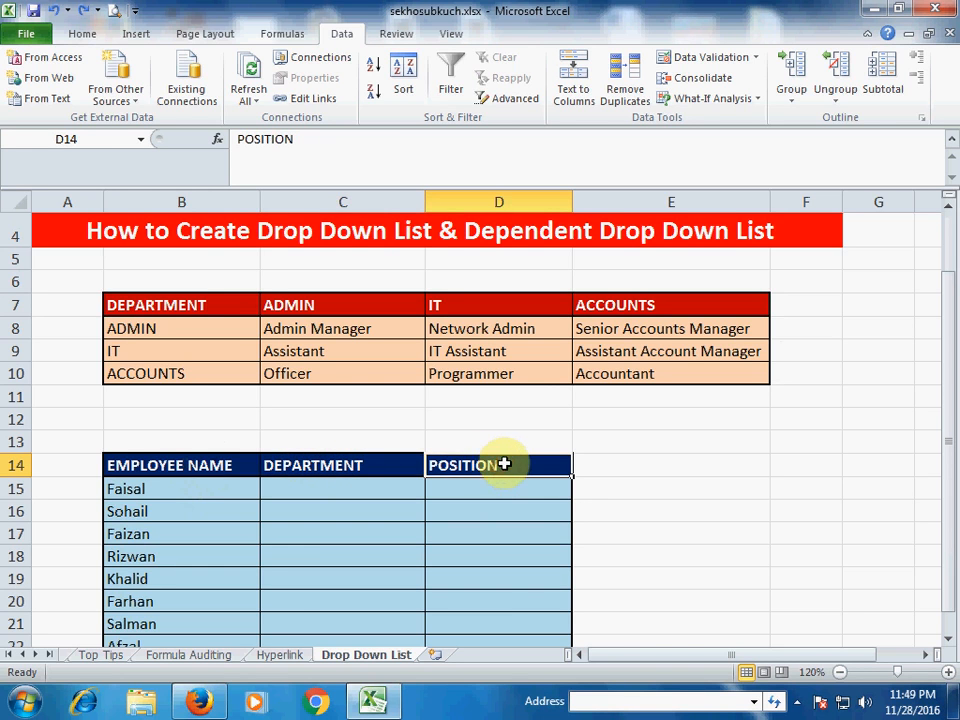
click(217, 492)
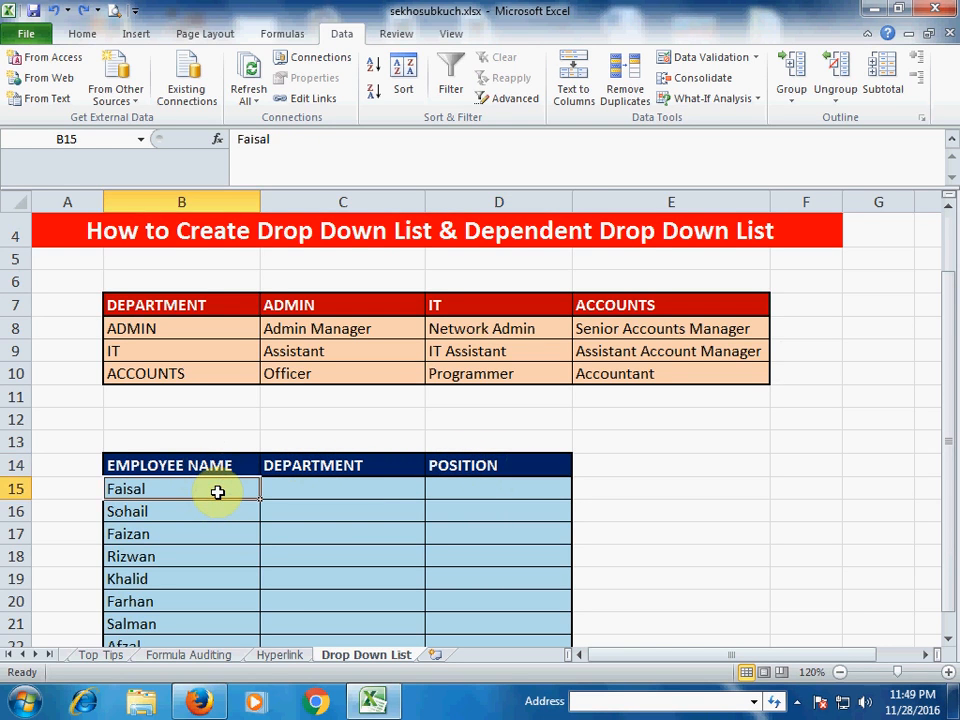
click(339, 488)
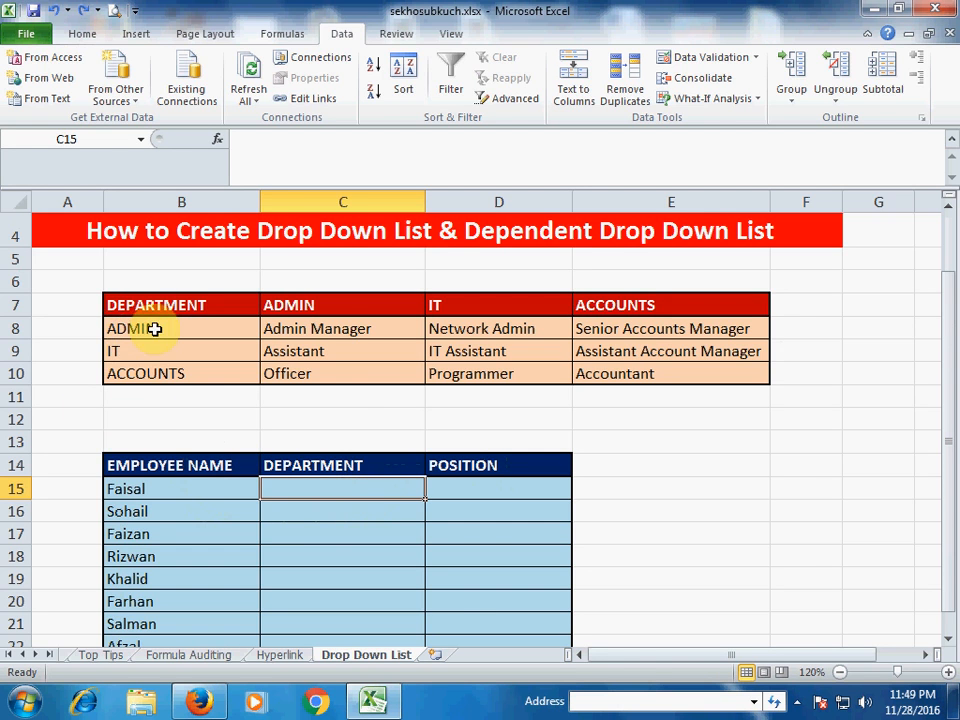
drag(150, 328, 145, 372)
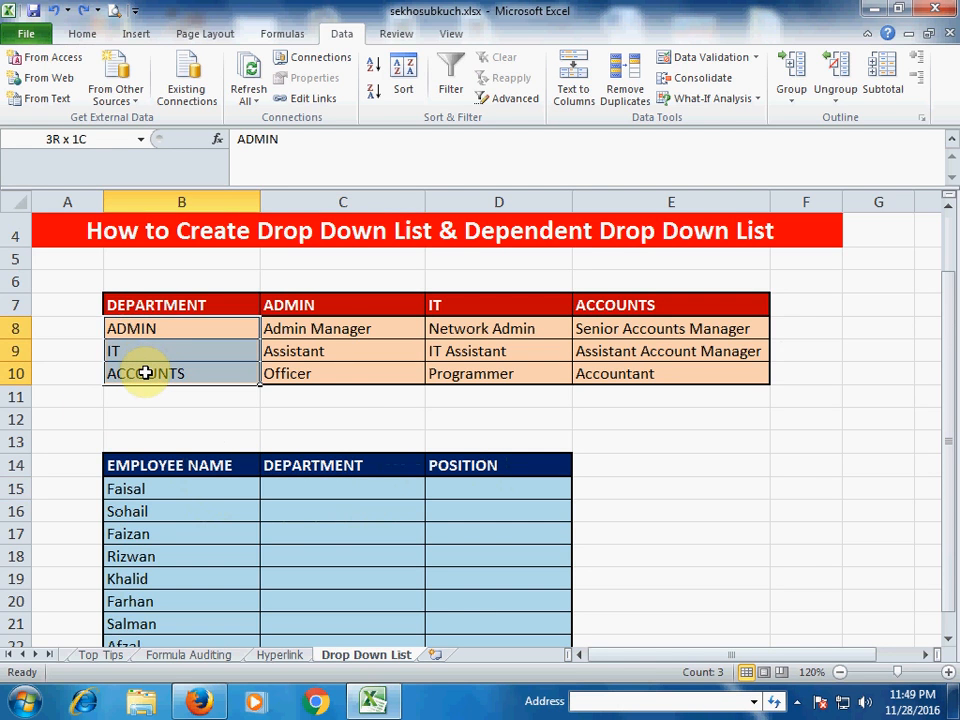
click(337, 488)
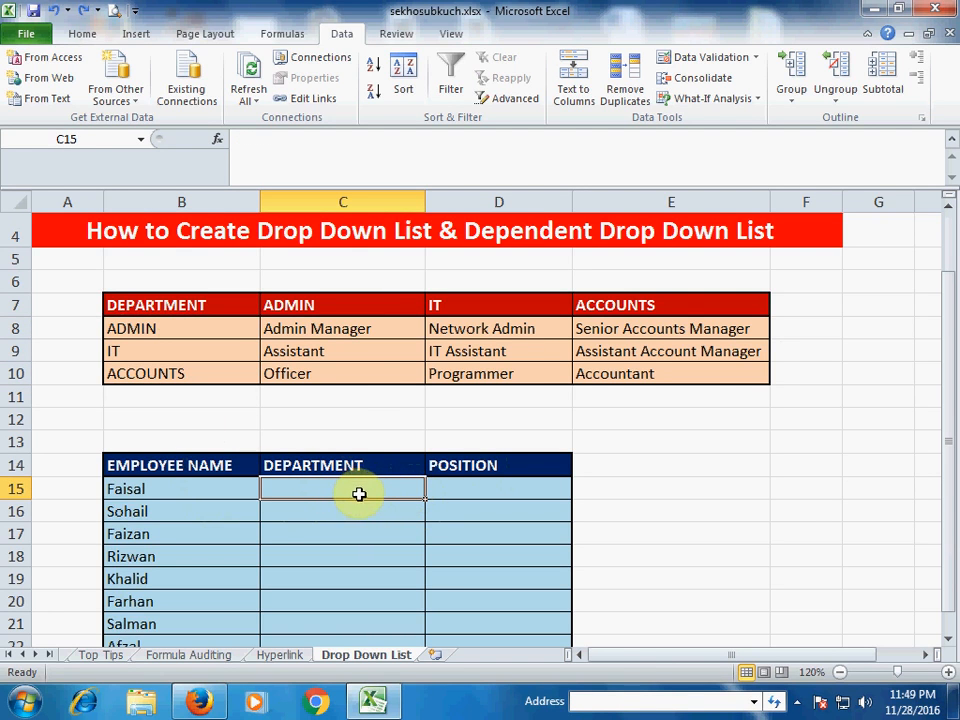
Apply List data validation to the employee table's DEPARTMENT cells C15:C22, with source =$B$8:$B$10.
drag(352, 488, 352, 615)
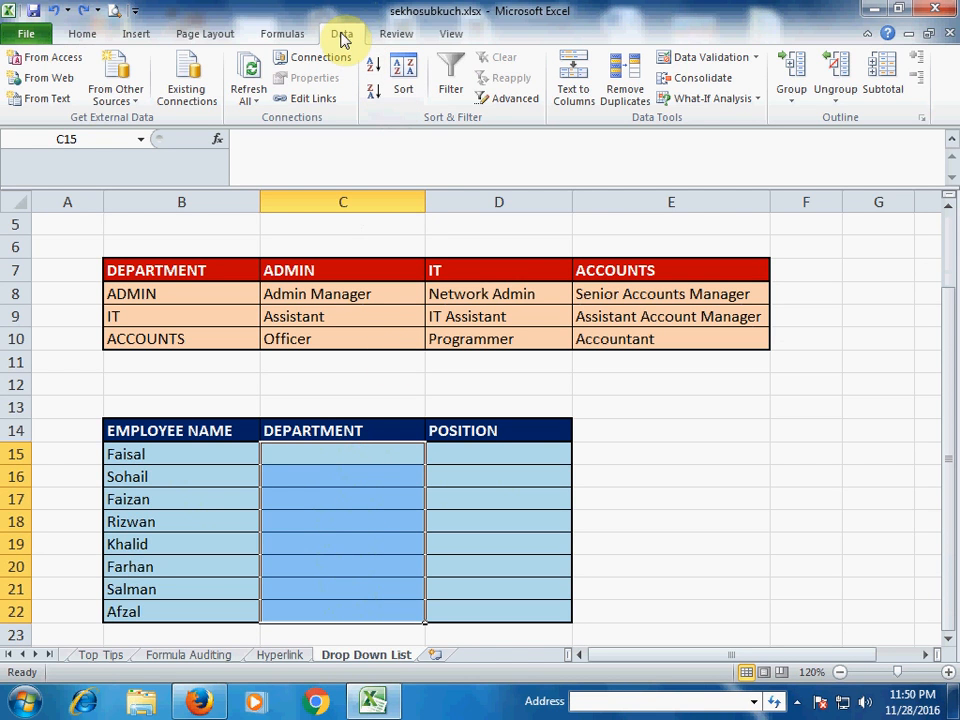
click(710, 60)
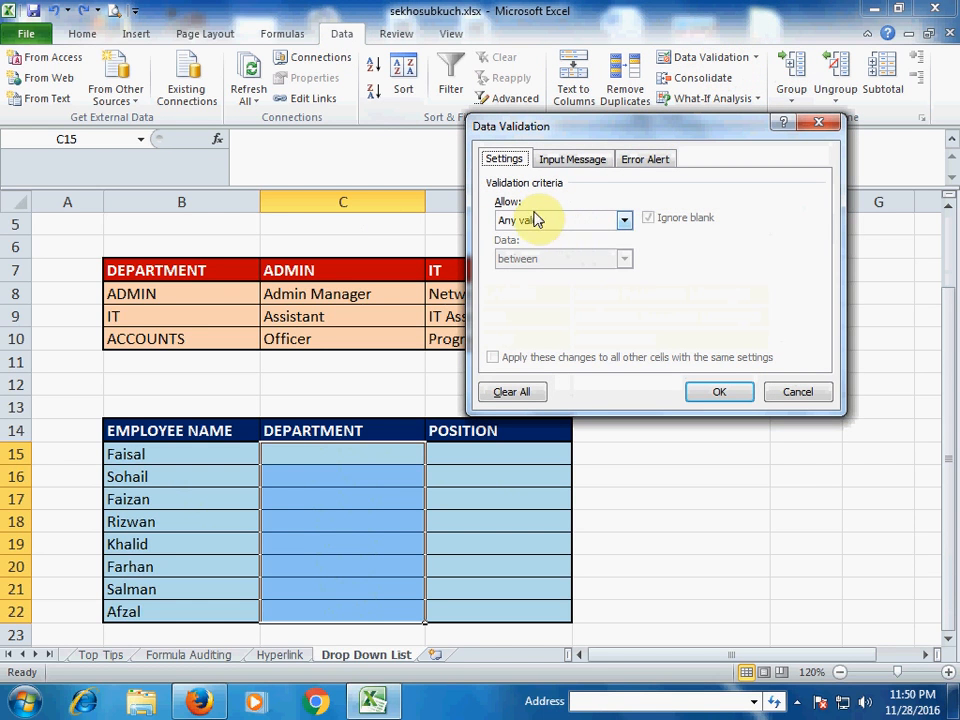
click(623, 219)
click(540, 273)
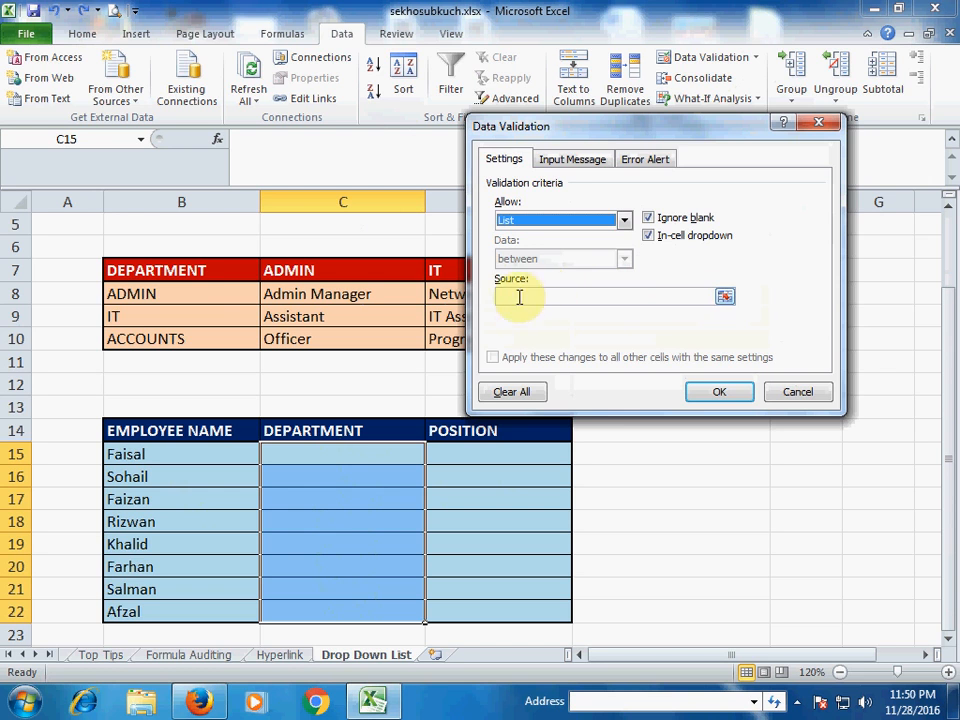
click(726, 297)
drag(205, 301, 185, 338)
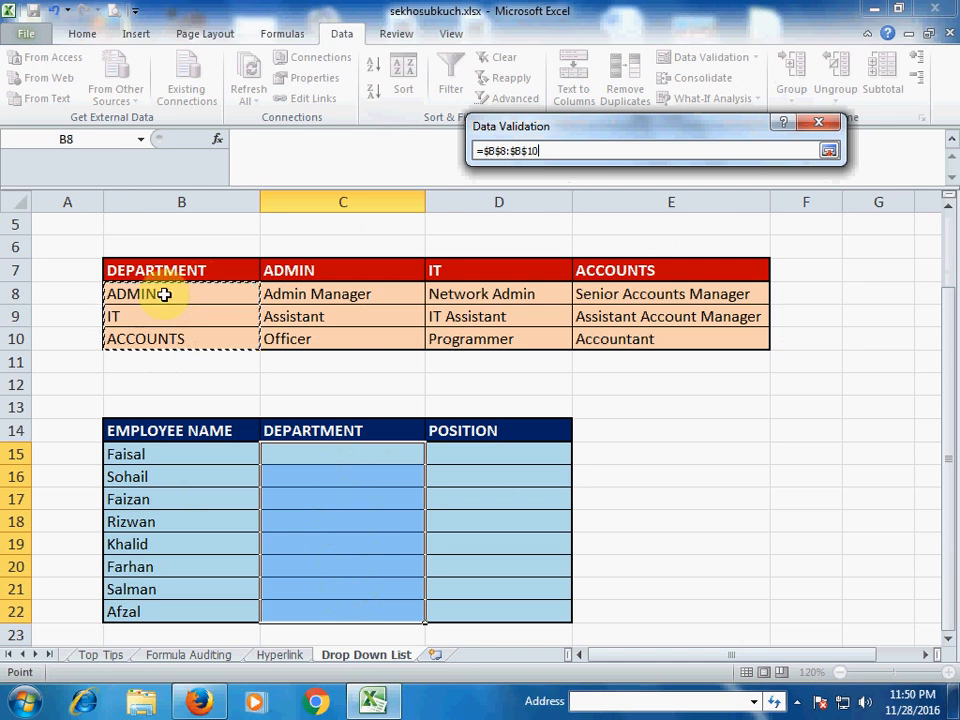
click(829, 150)
click(718, 389)
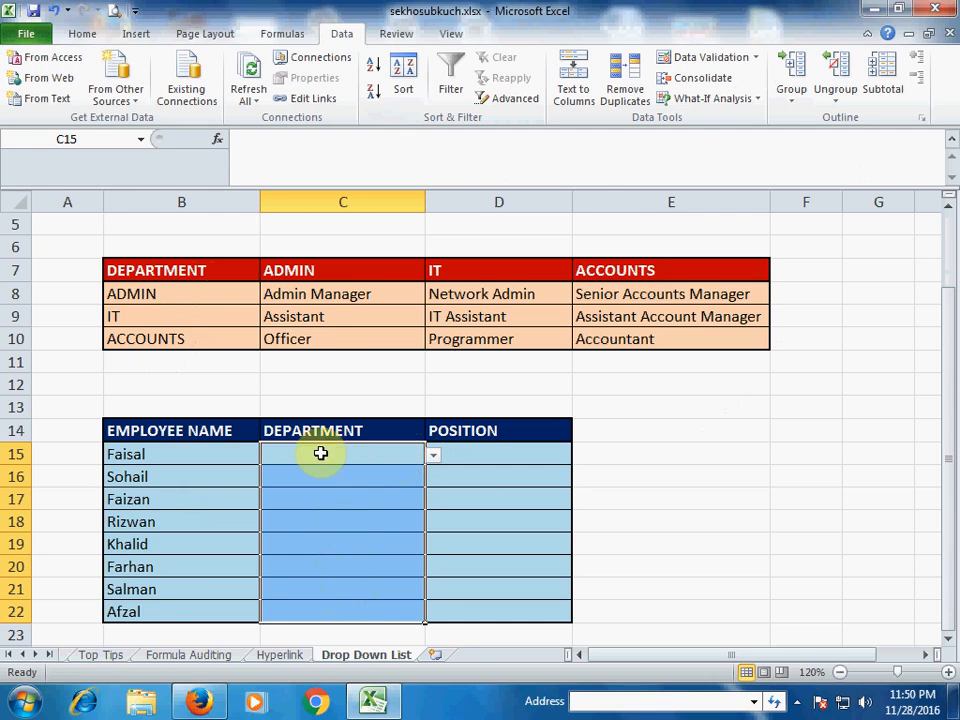
Choose ADMIN as the department in C15 and IT in C16 from their drop-down lists.
click(433, 457)
click(280, 470)
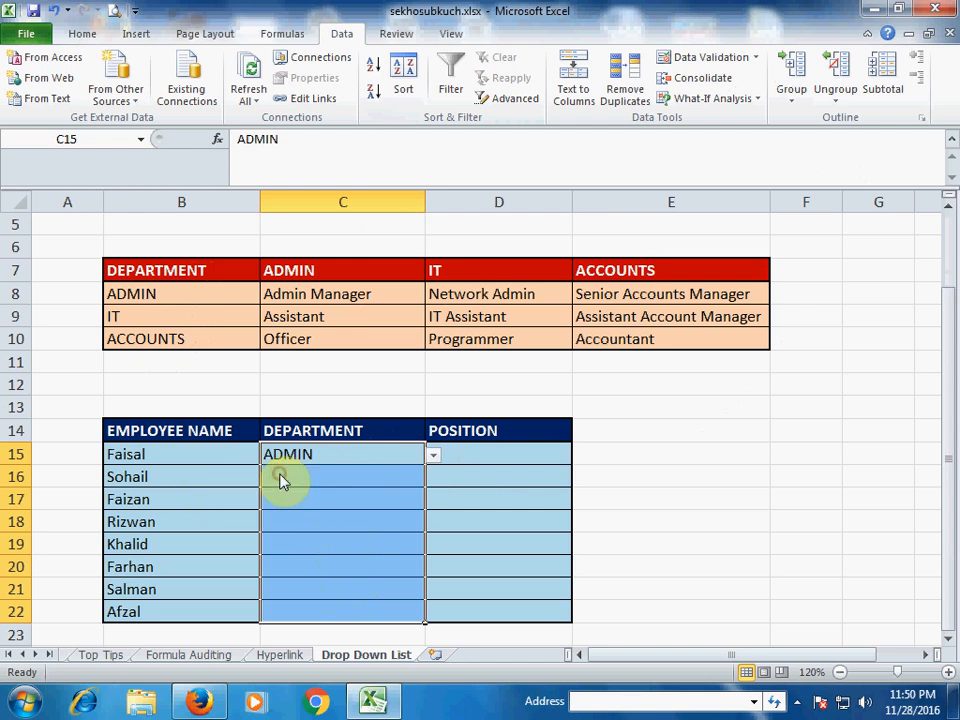
click(384, 470)
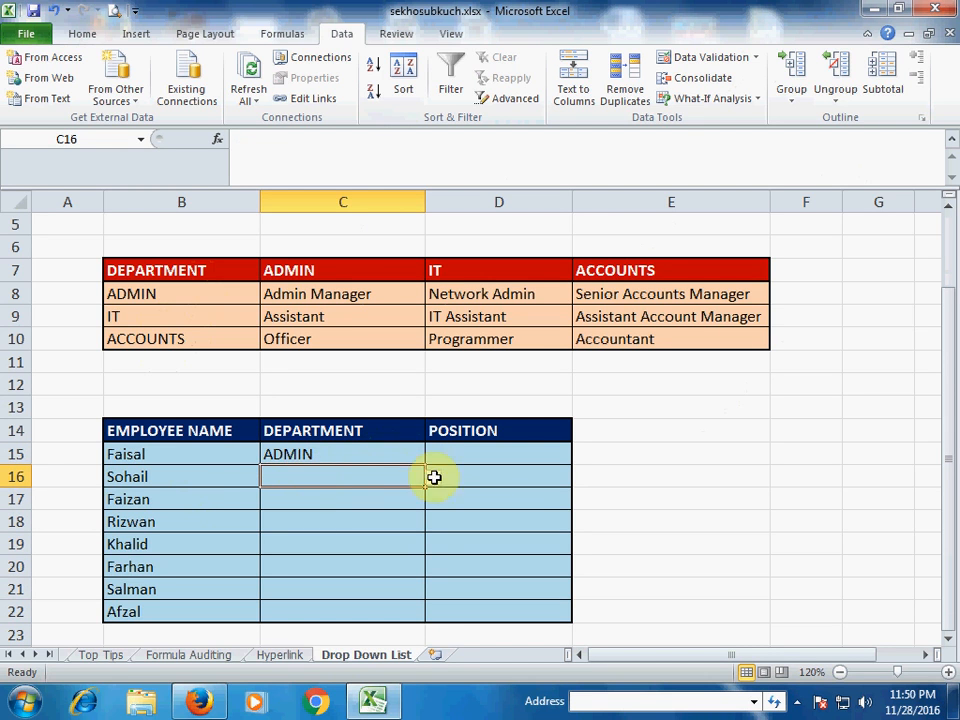
click(432, 478)
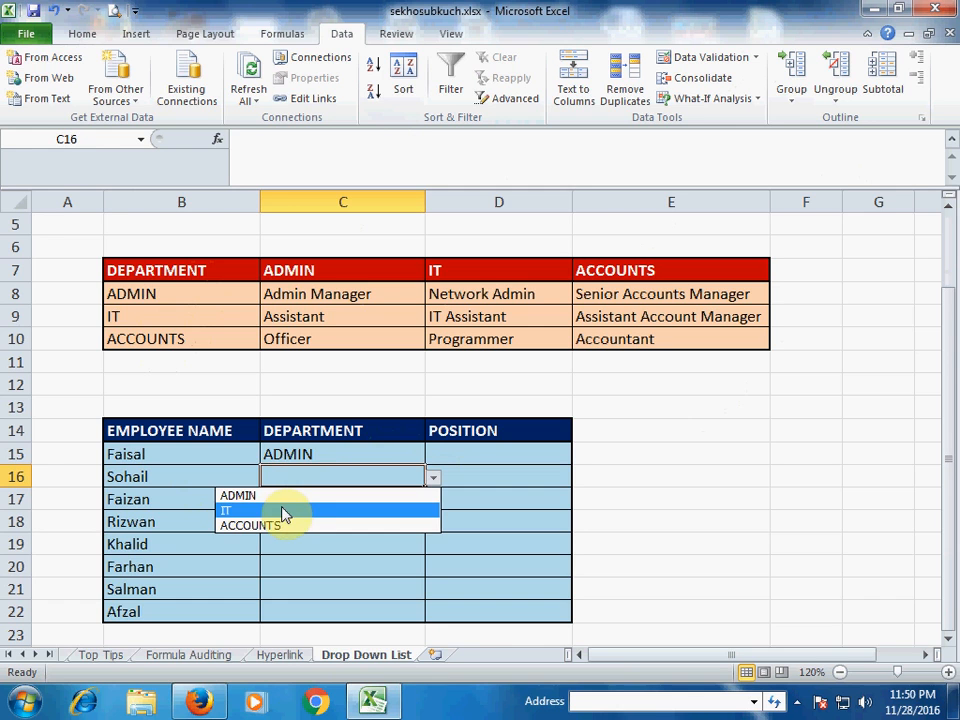
click(285, 512)
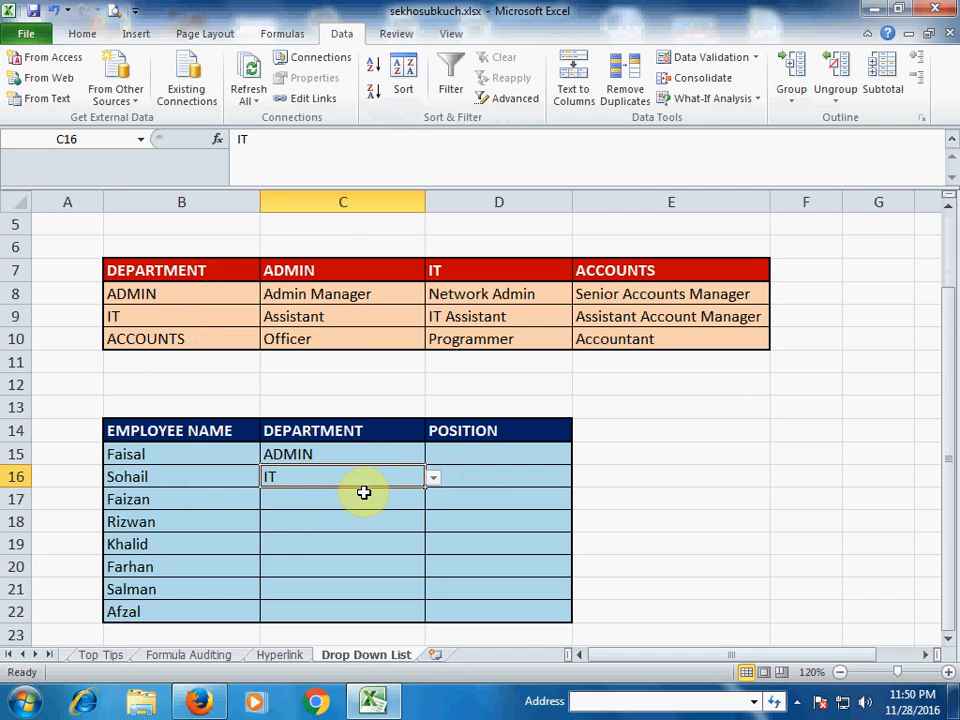
click(378, 456)
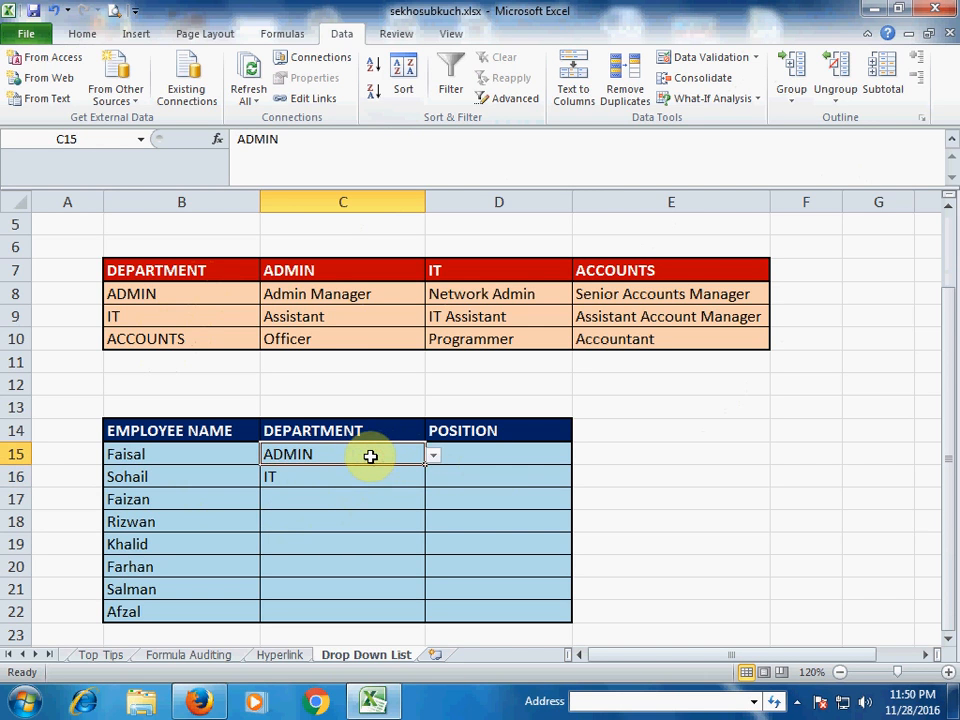
click(520, 458)
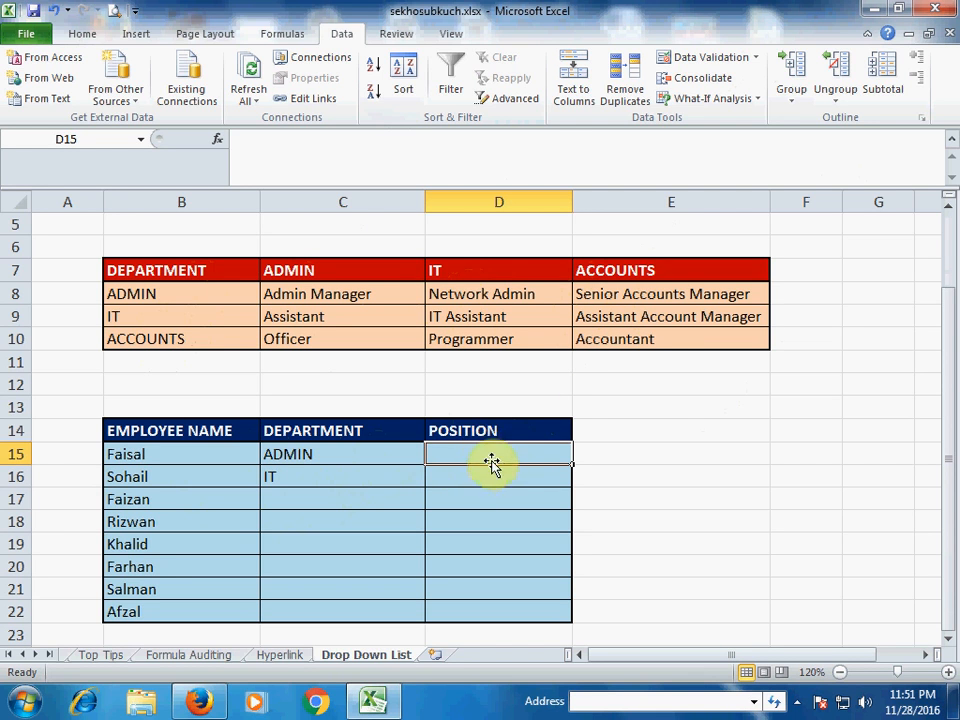
Create named ranges from C7:E10 using only the top row values as names.
drag(328, 270, 629, 346)
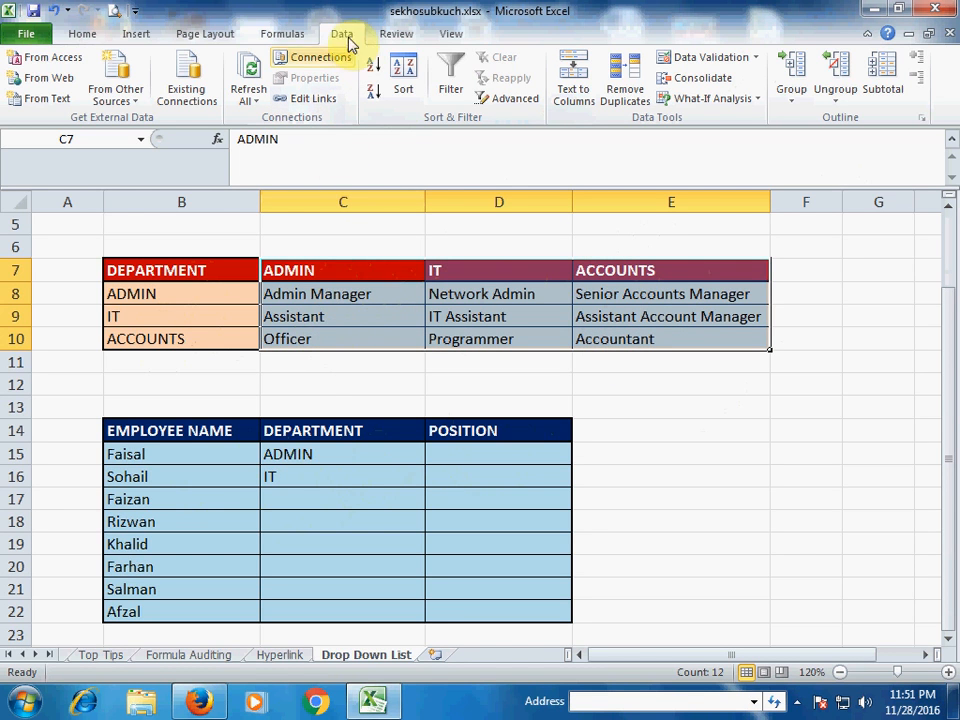
click(293, 37)
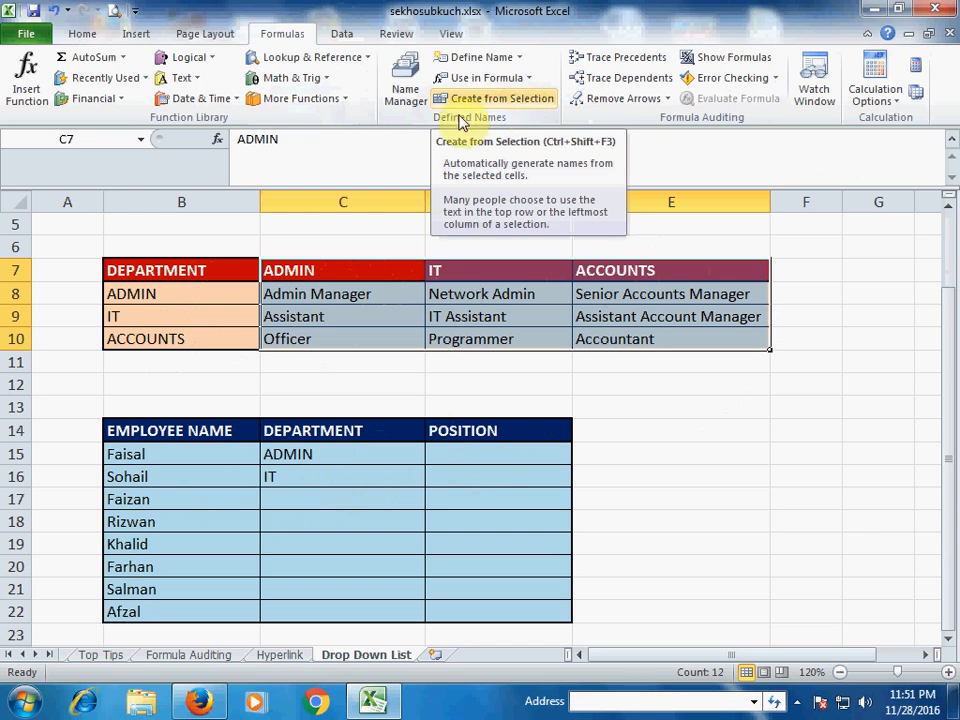
click(519, 108)
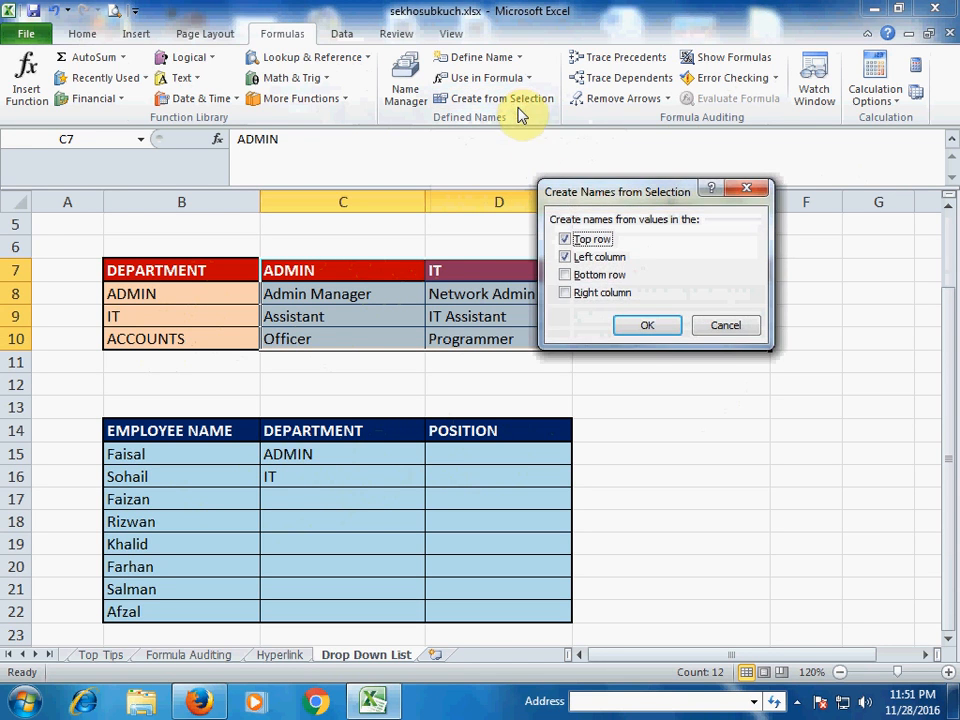
click(566, 258)
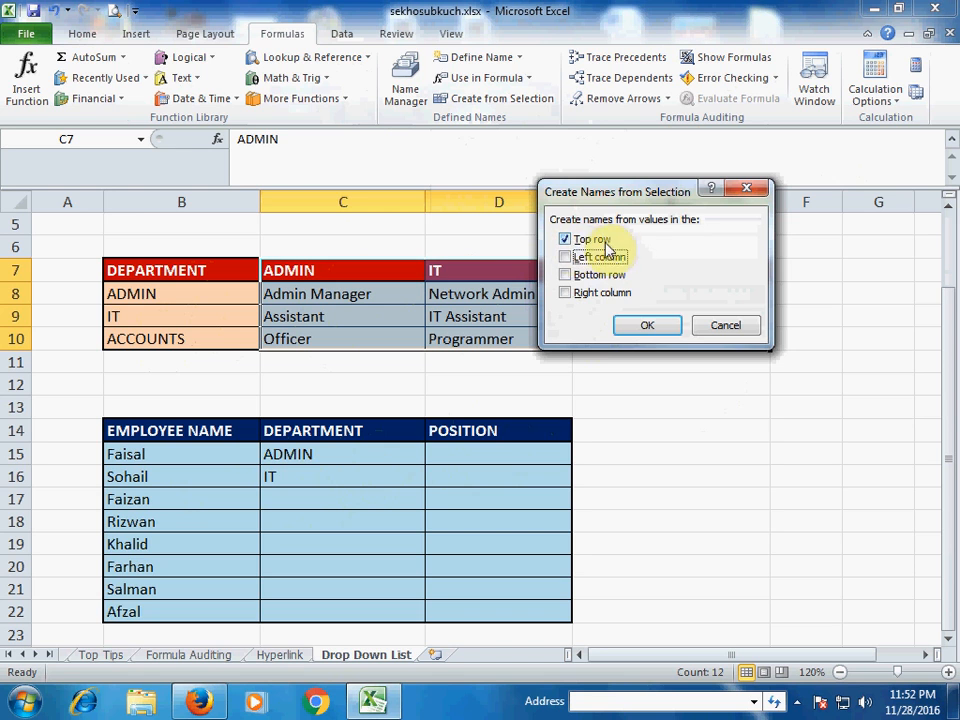
click(650, 324)
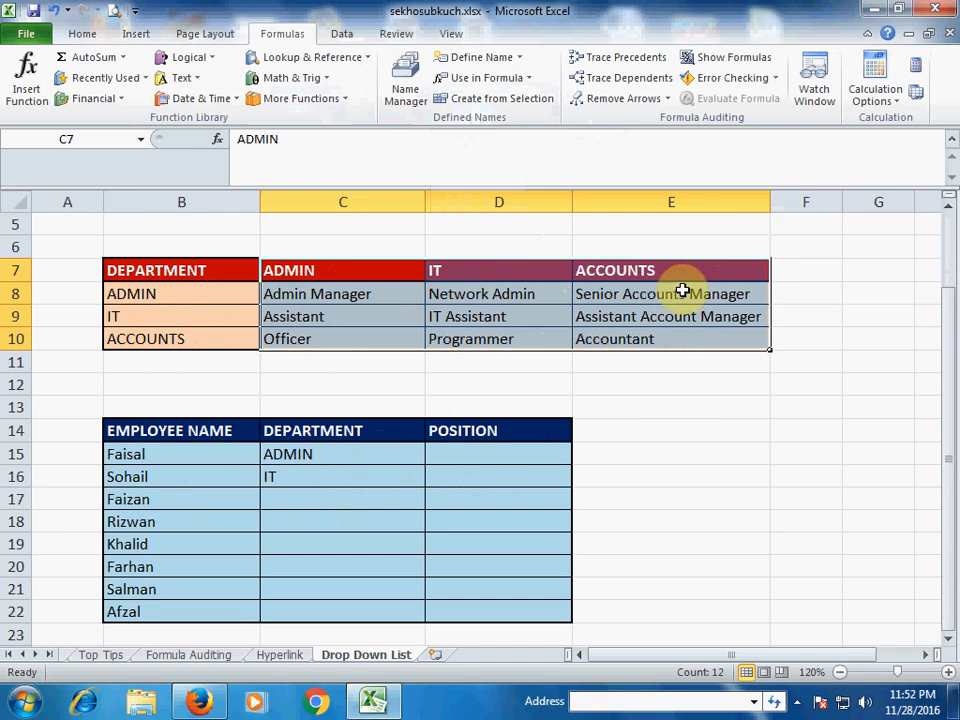
Apply List data validation to the POSITION cell D15, with source =indirect(C15) as a relative reference.
click(484, 456)
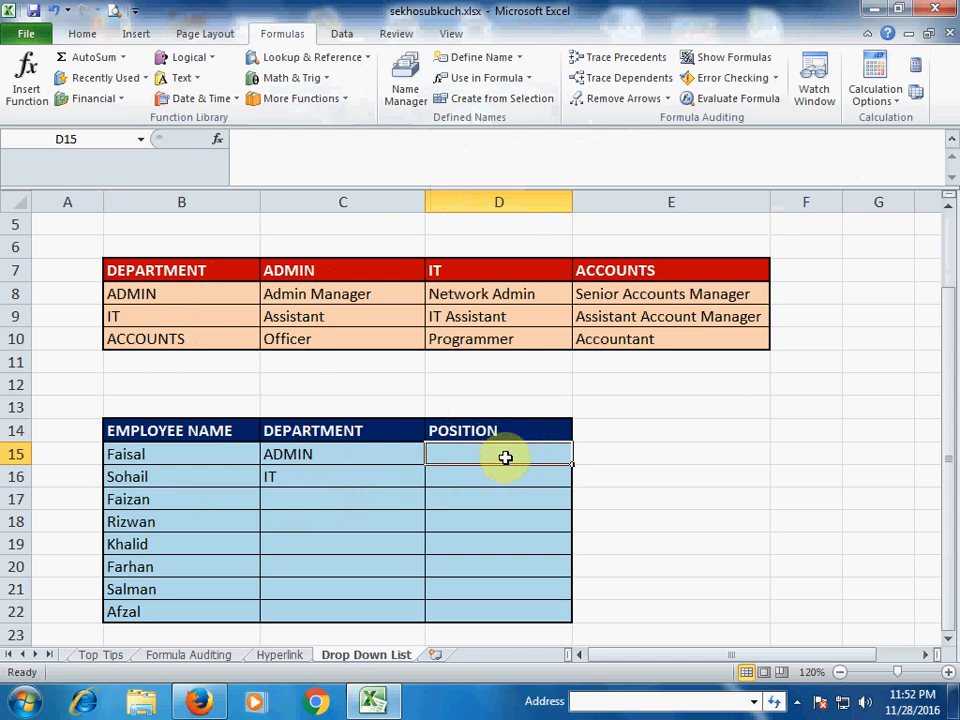
click(338, 33)
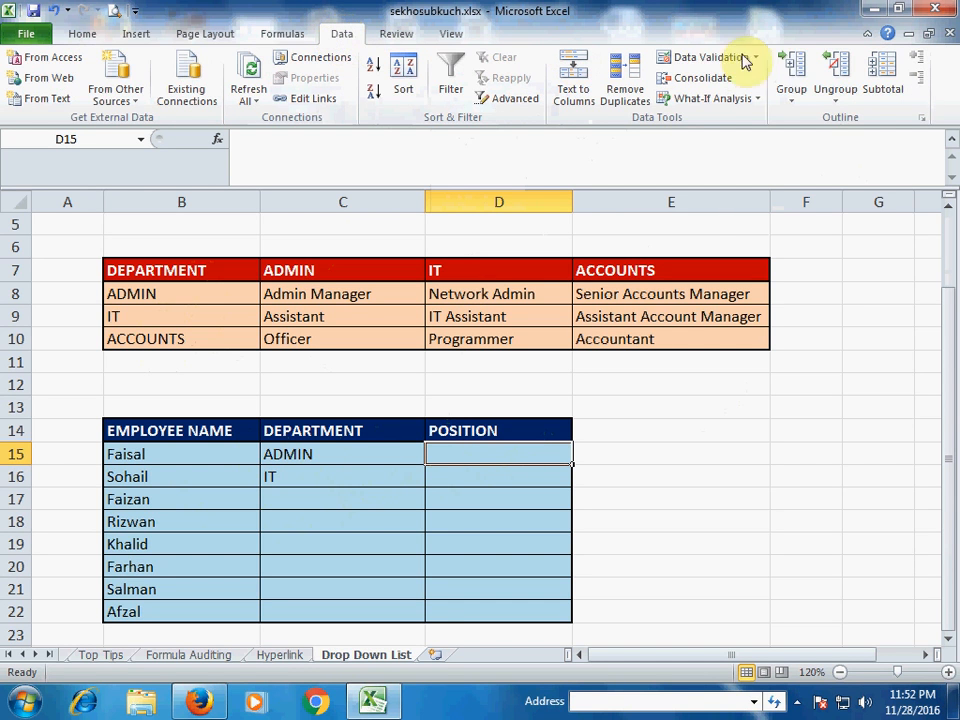
click(690, 58)
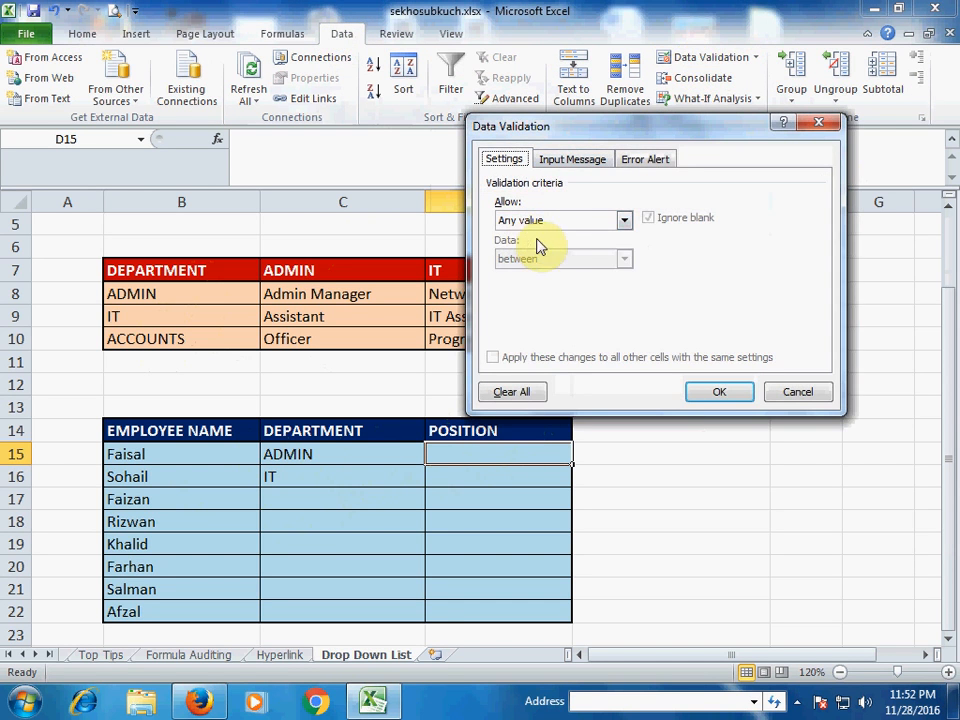
click(622, 220)
click(527, 274)
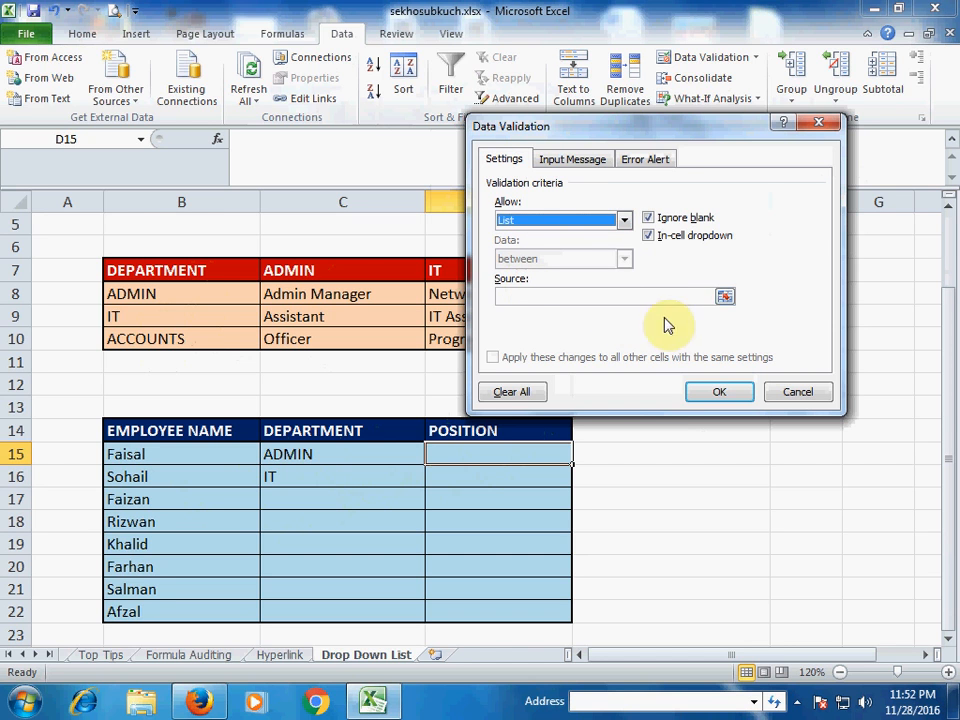
click(692, 295)
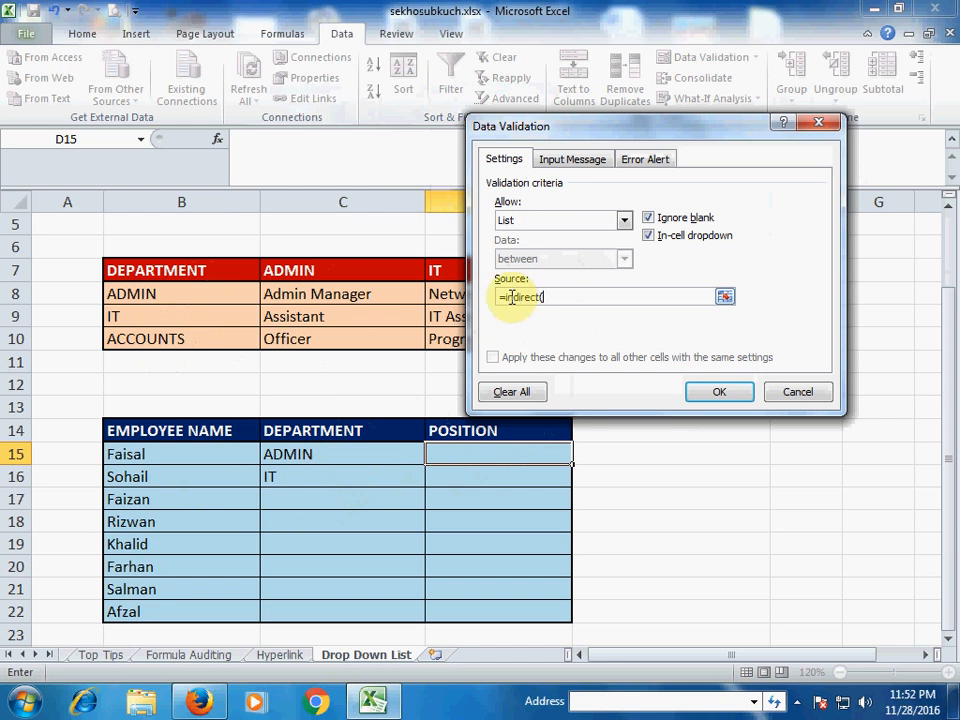
click(320, 458)
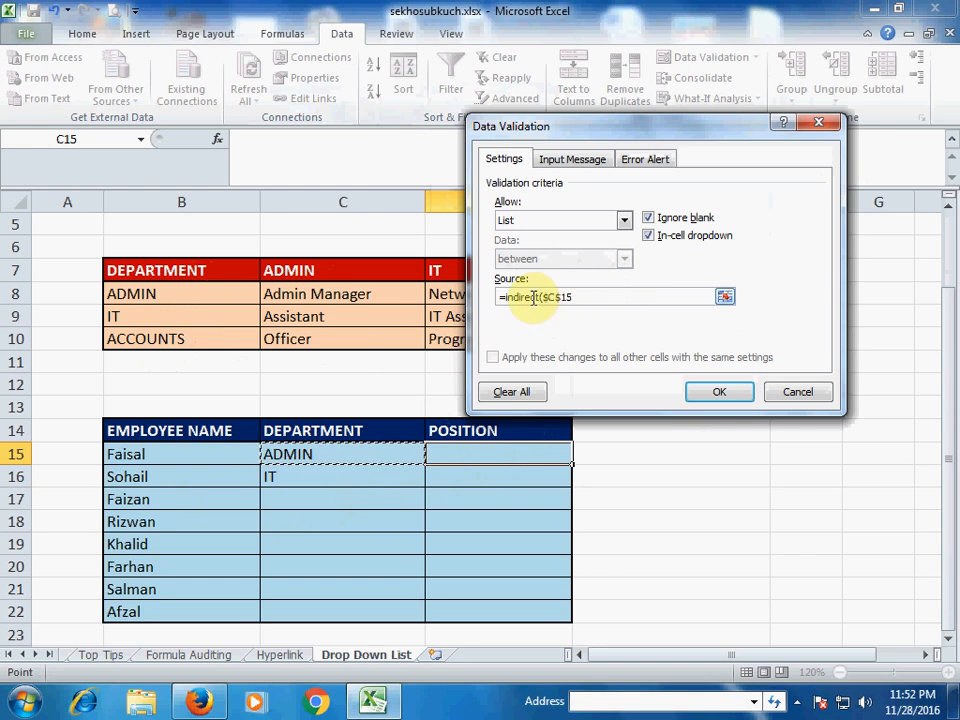
text())
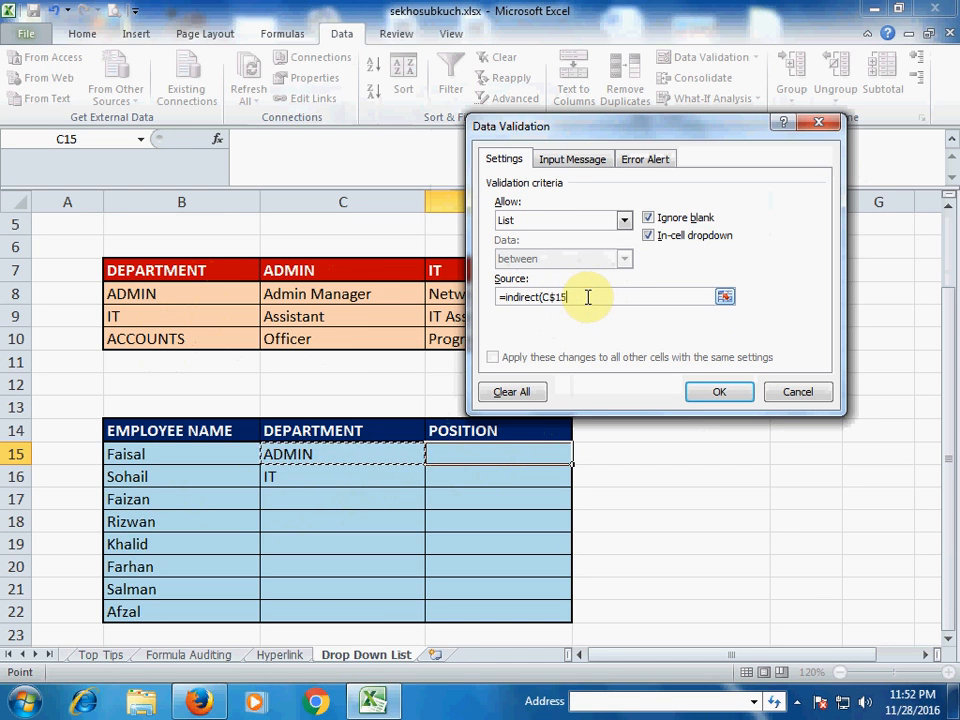
key(F4)
key(F4)
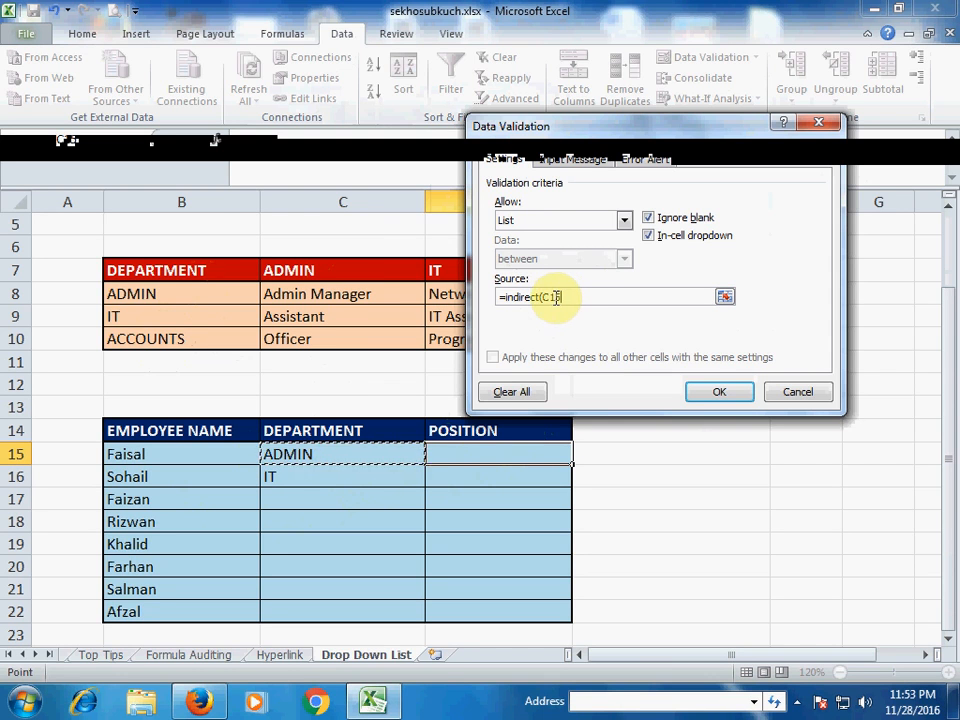
text())
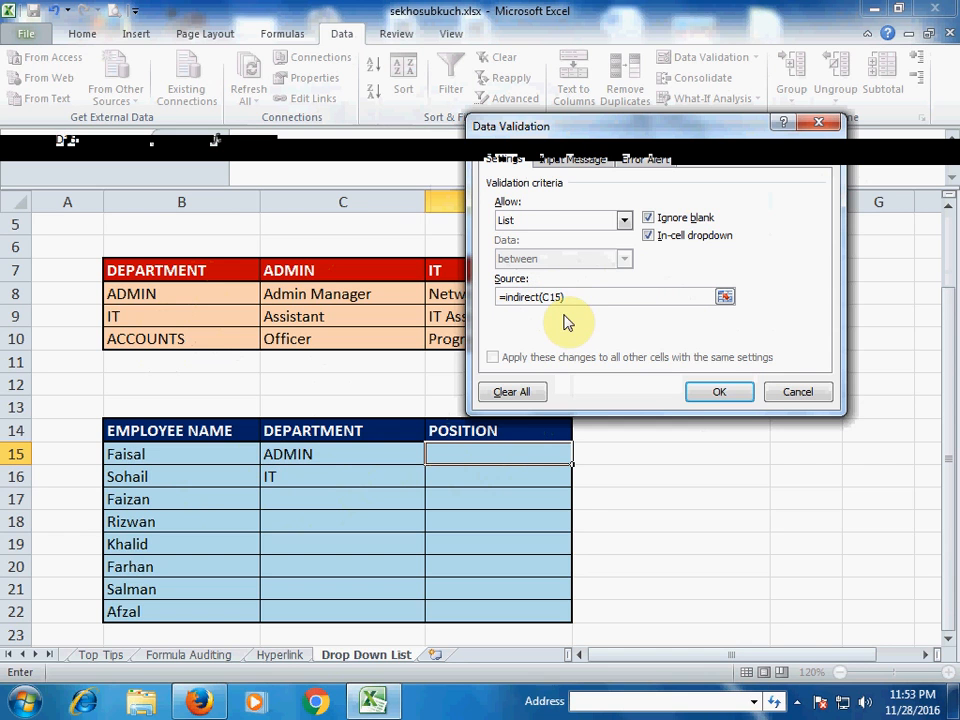
click(716, 392)
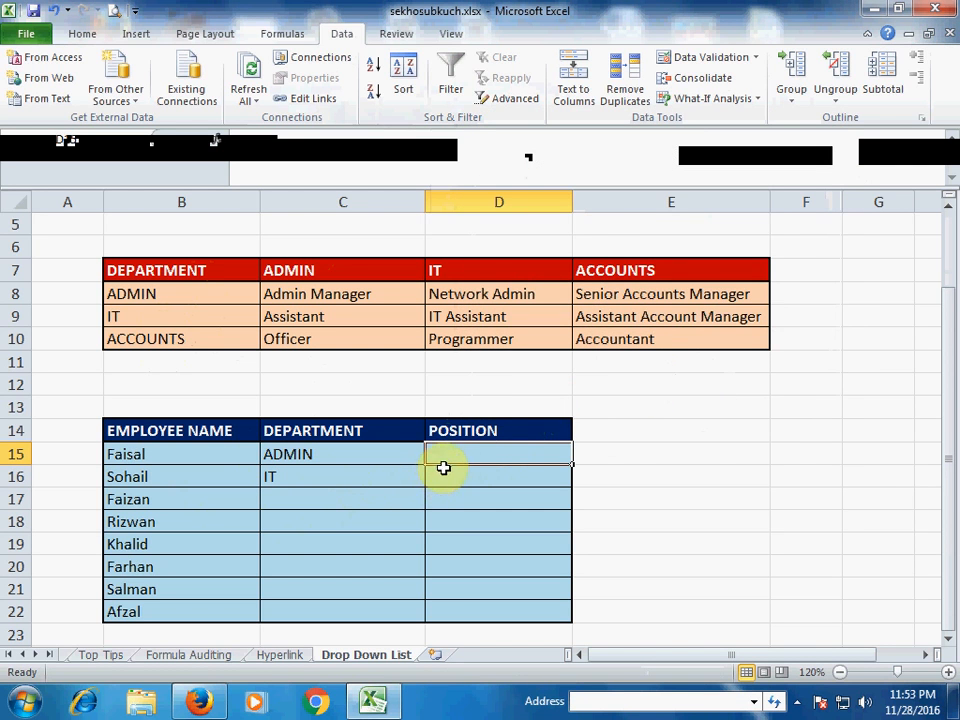
click(359, 453)
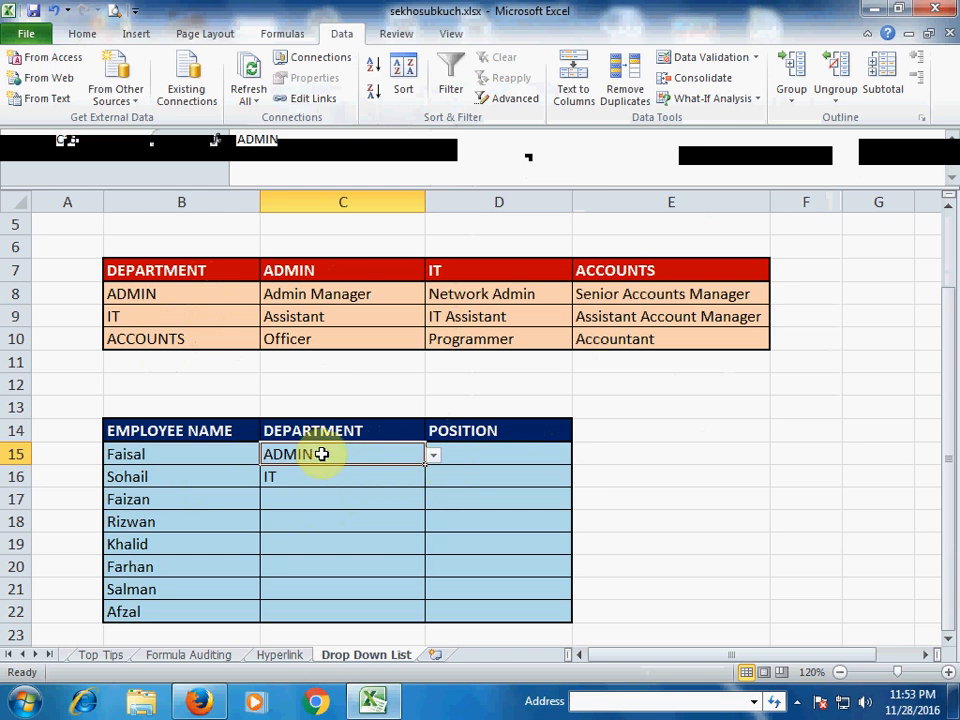
Choose Assistant as the position in D15 from its drop-down list.
click(471, 456)
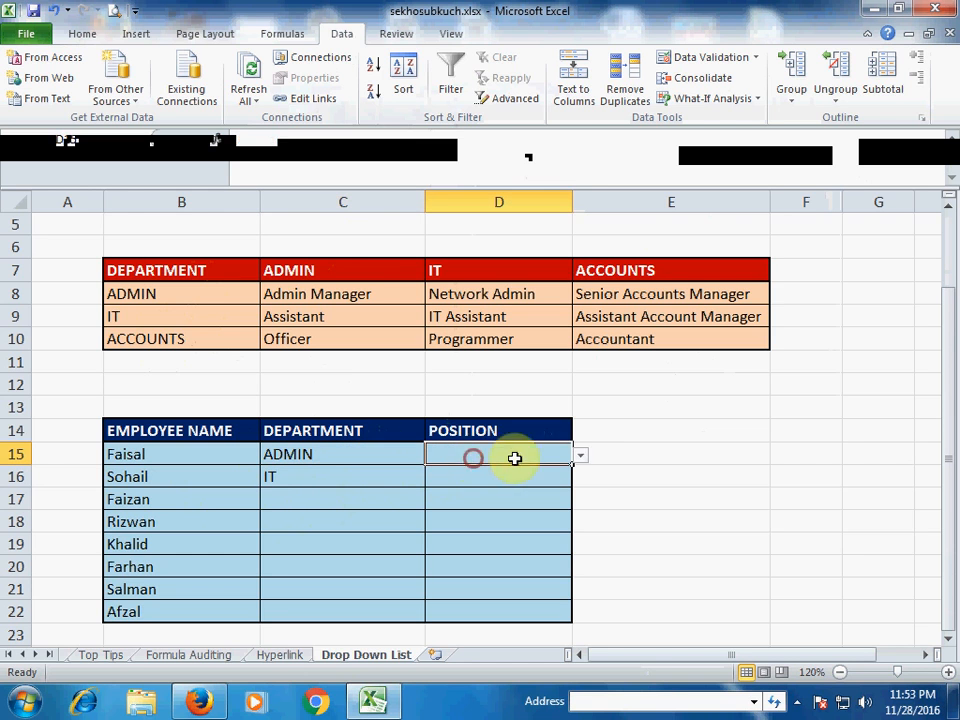
click(581, 456)
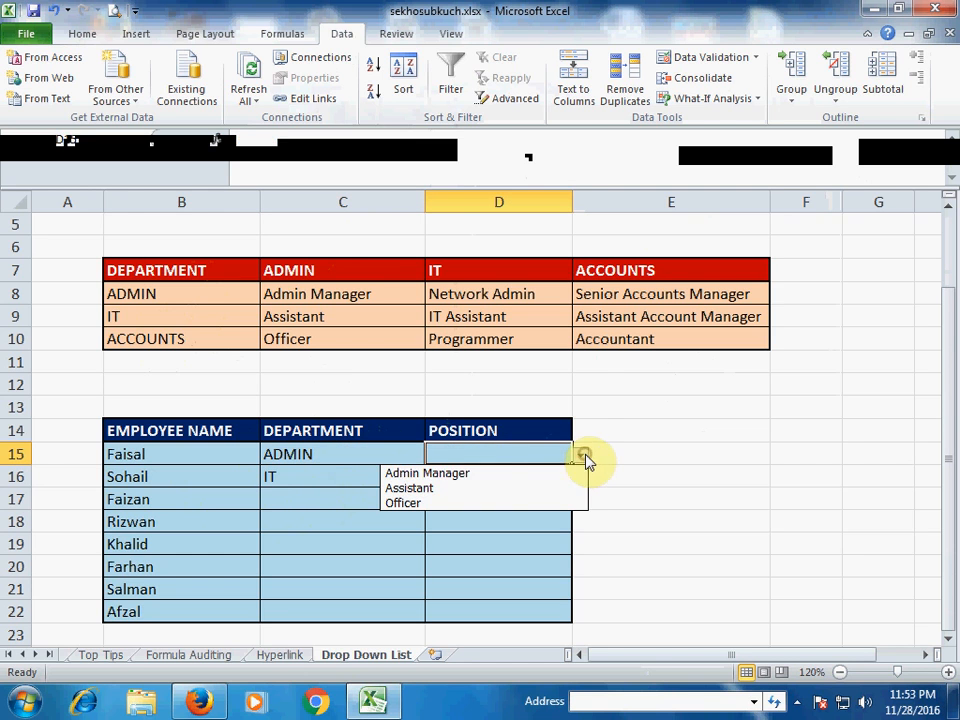
click(432, 490)
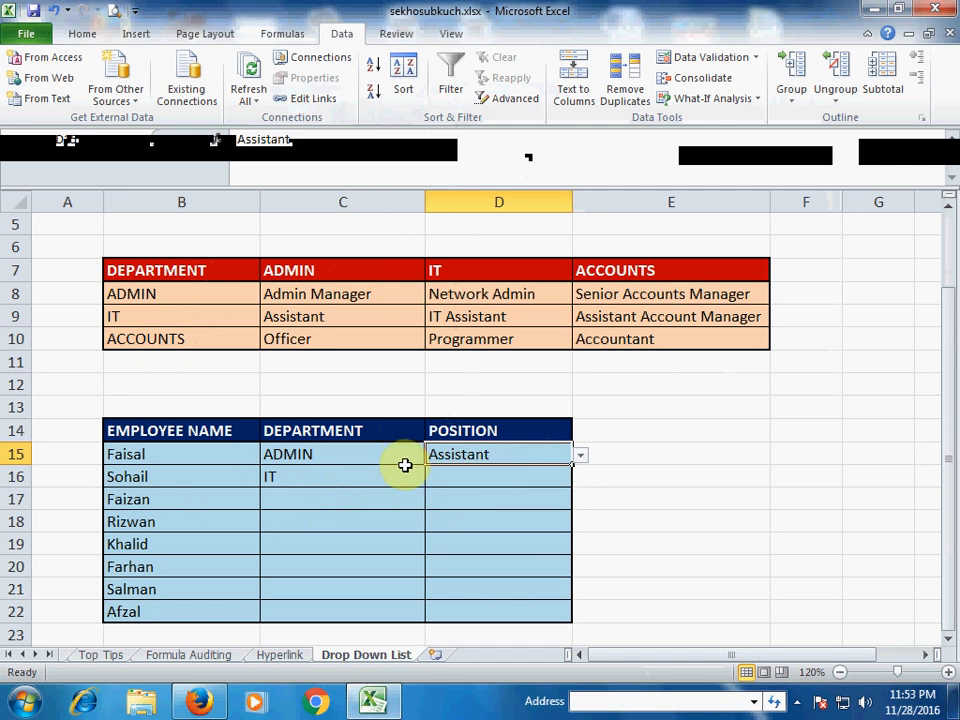
Fill the POSITION cell D15 down through D22 to copy its drop-down list to the remaining employee rows.
click(375, 471)
click(490, 478)
click(546, 459)
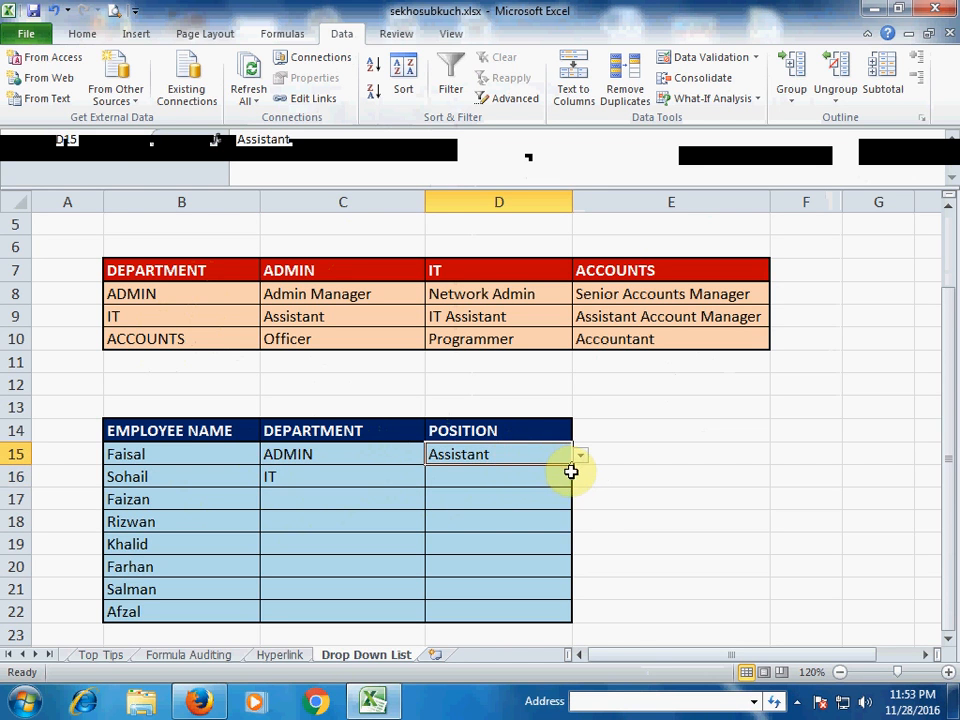
drag(574, 467, 549, 617)
Choose IT Assistant as the position in D16 from its drop-down list.
click(508, 492)
click(514, 478)
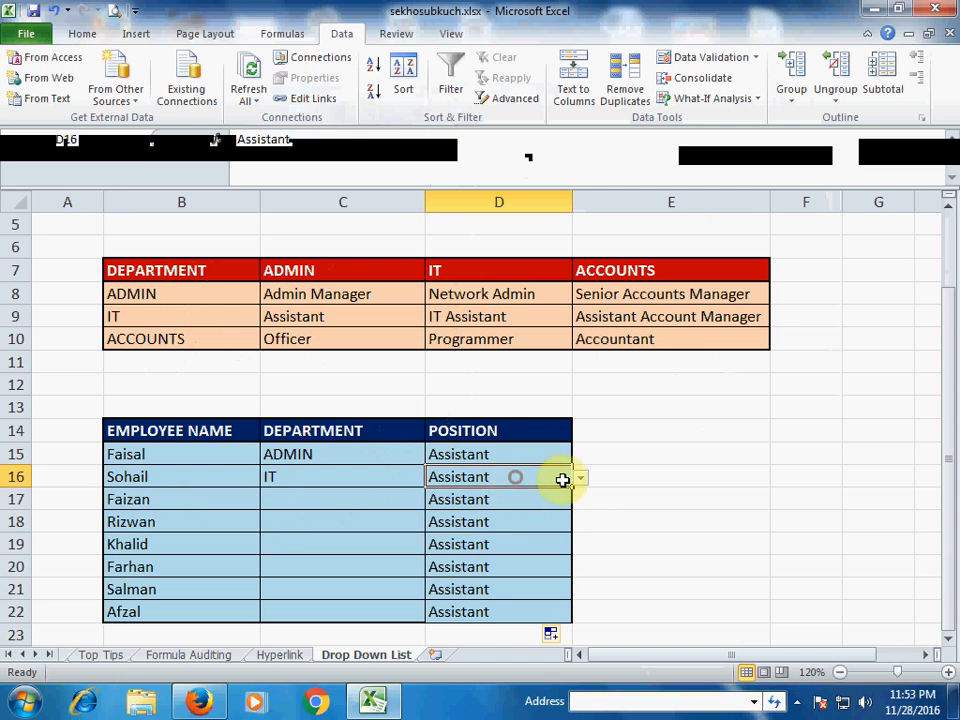
click(580, 480)
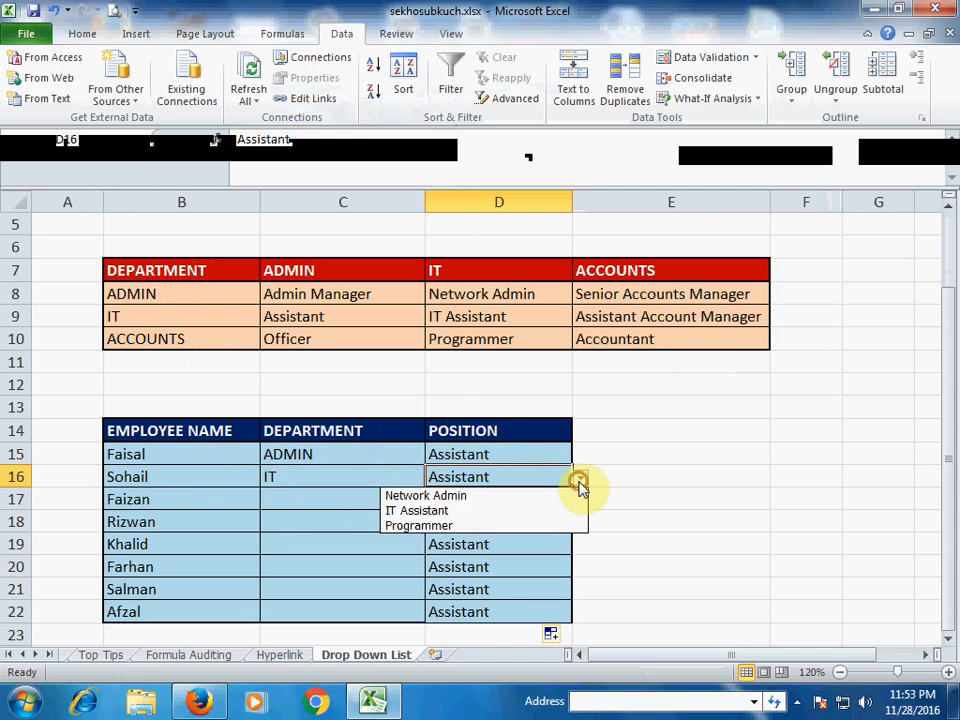
click(430, 512)
Choose ACCOUNTS as the department in C17 and Assistant Account Manager as the position in D17 from their drop-down lists.
click(364, 496)
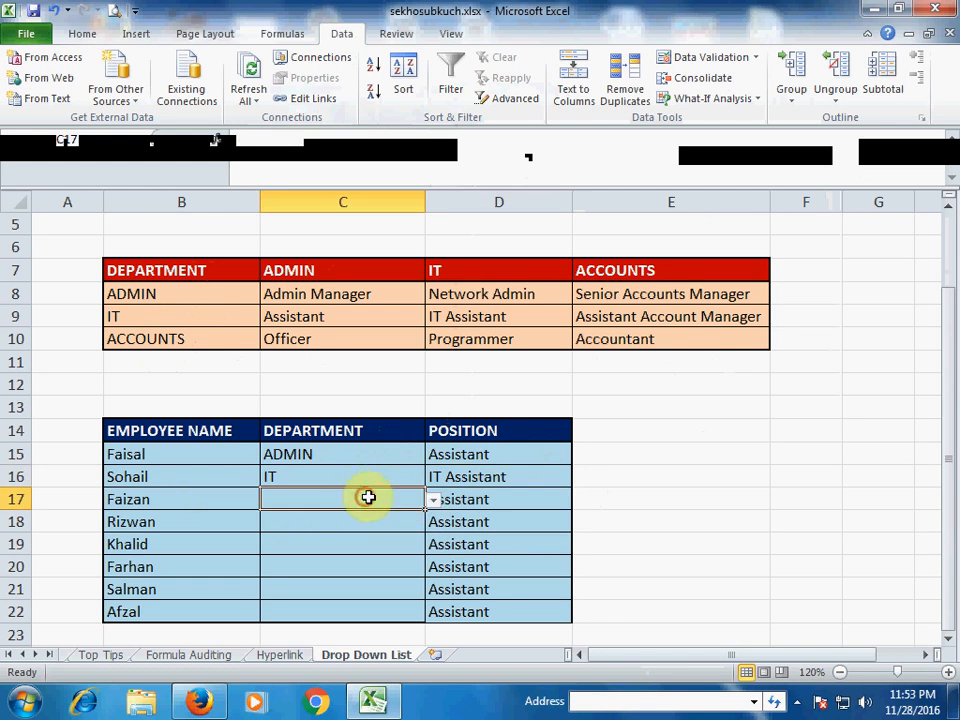
click(432, 500)
click(272, 548)
click(500, 496)
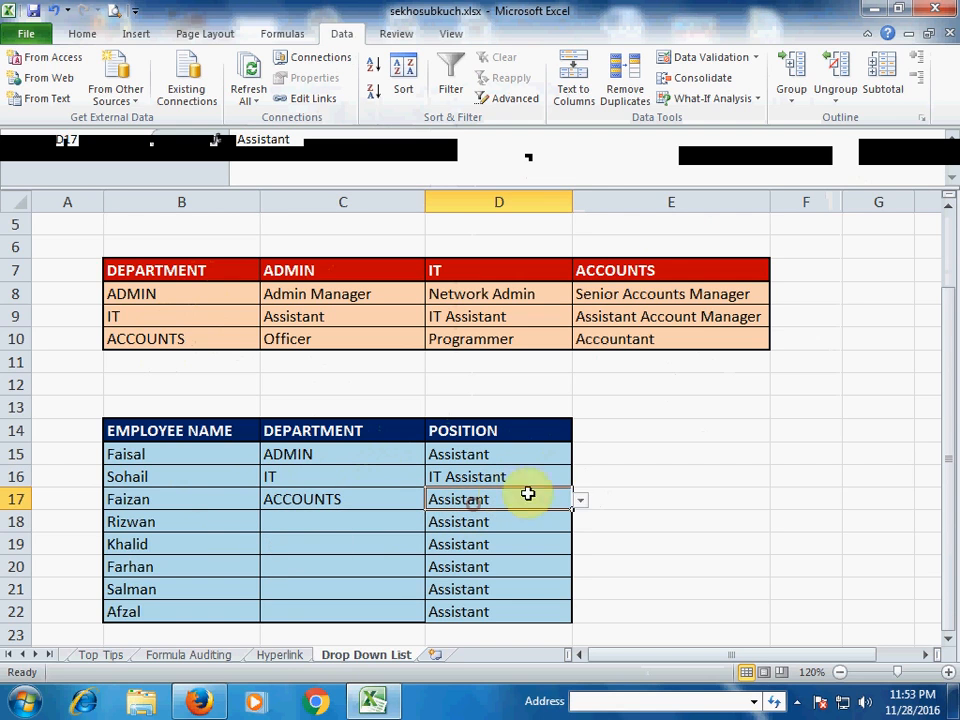
click(581, 499)
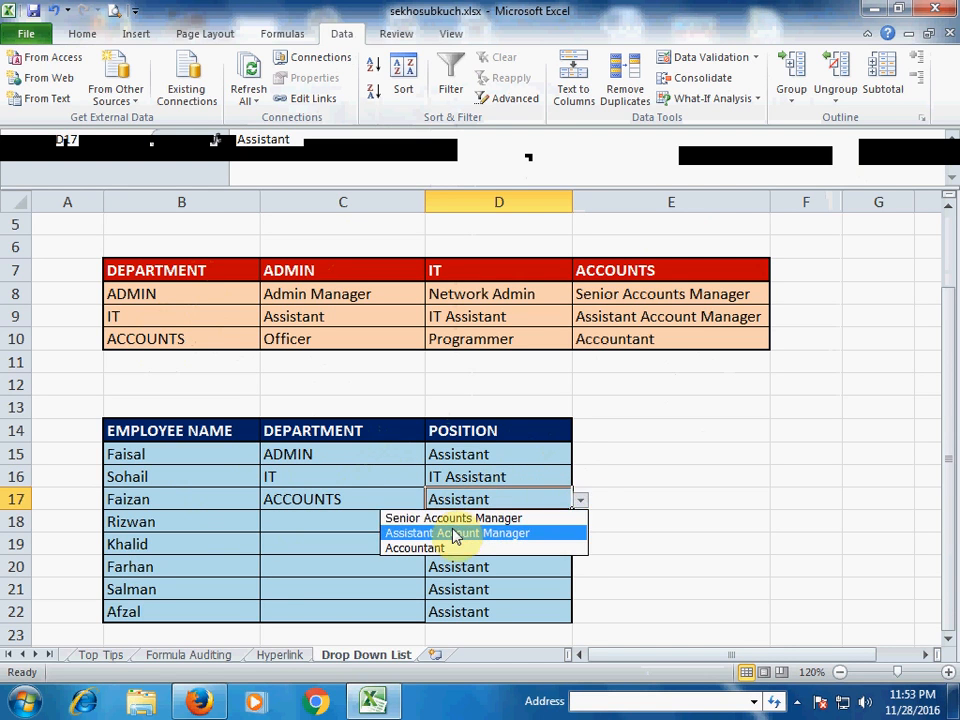
click(455, 534)
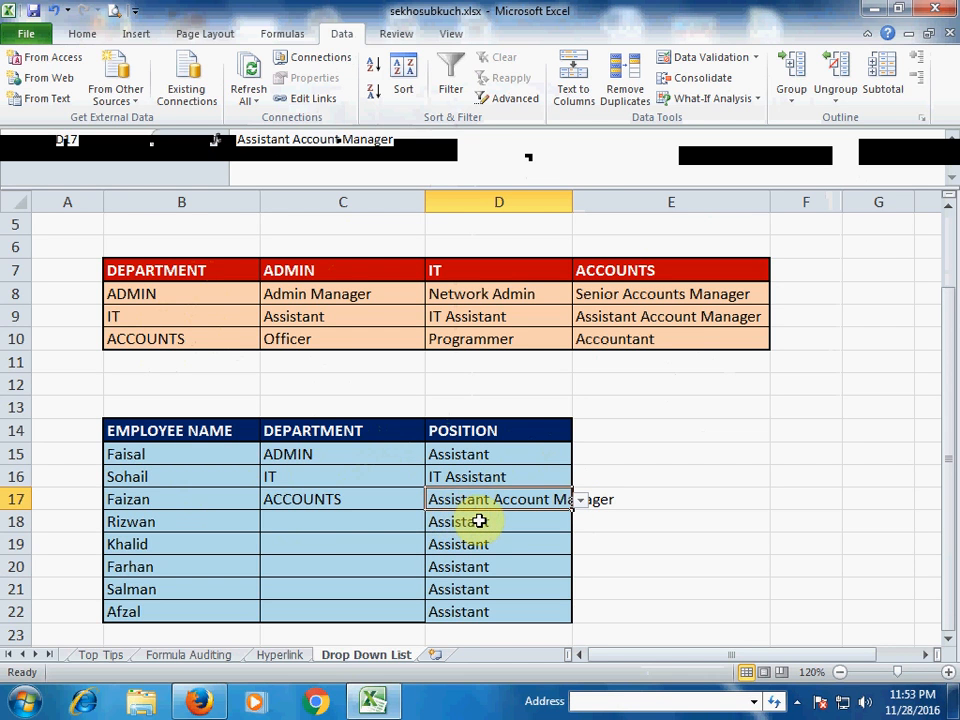
click(490, 521)
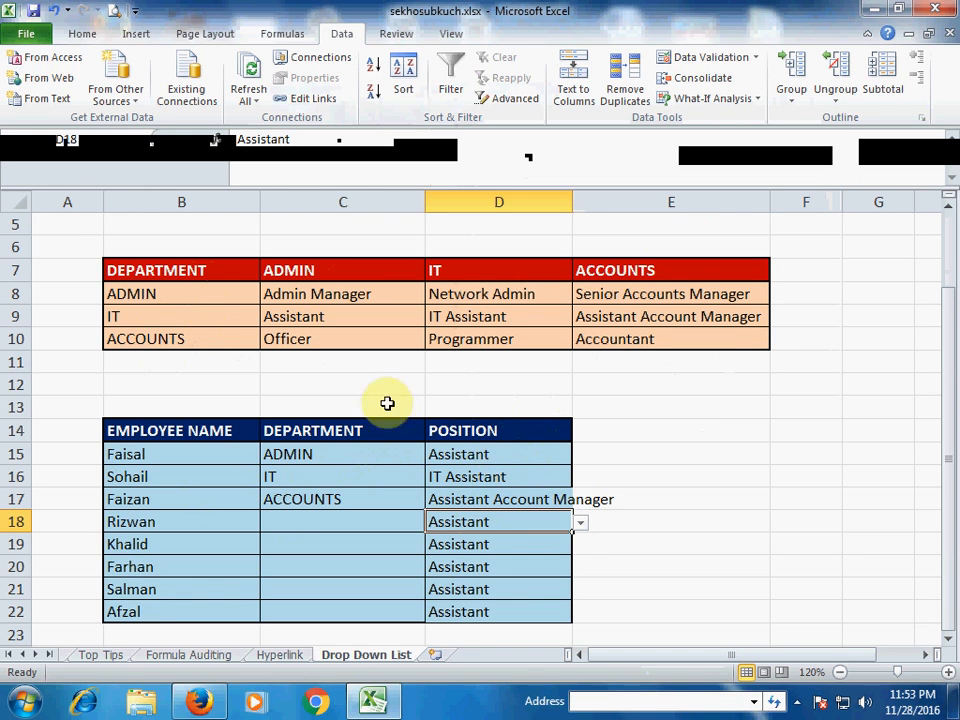
click(363, 384)
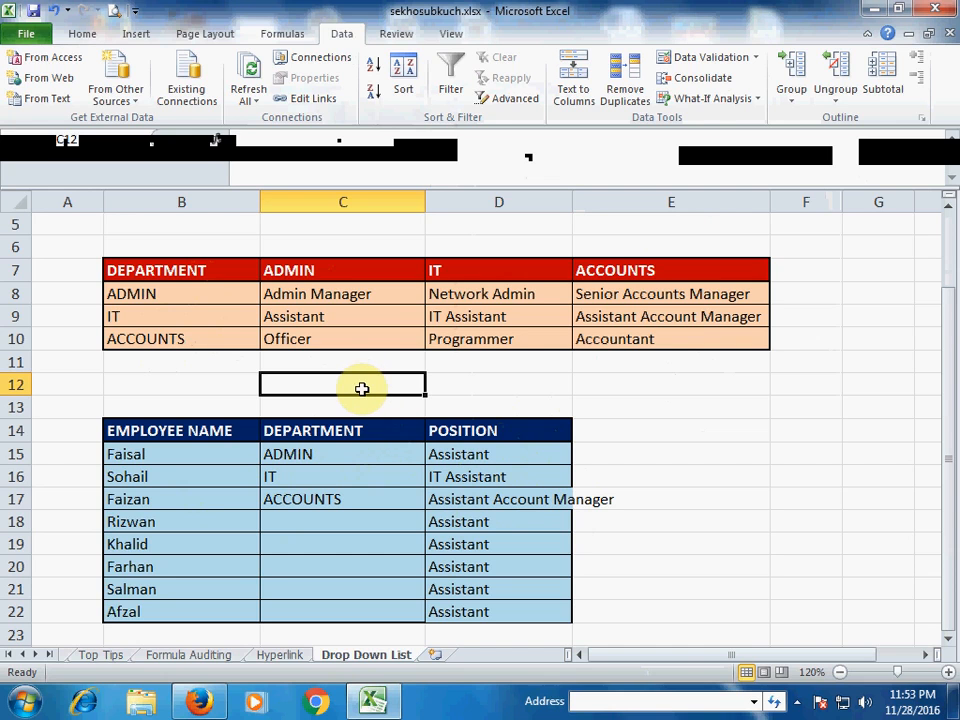